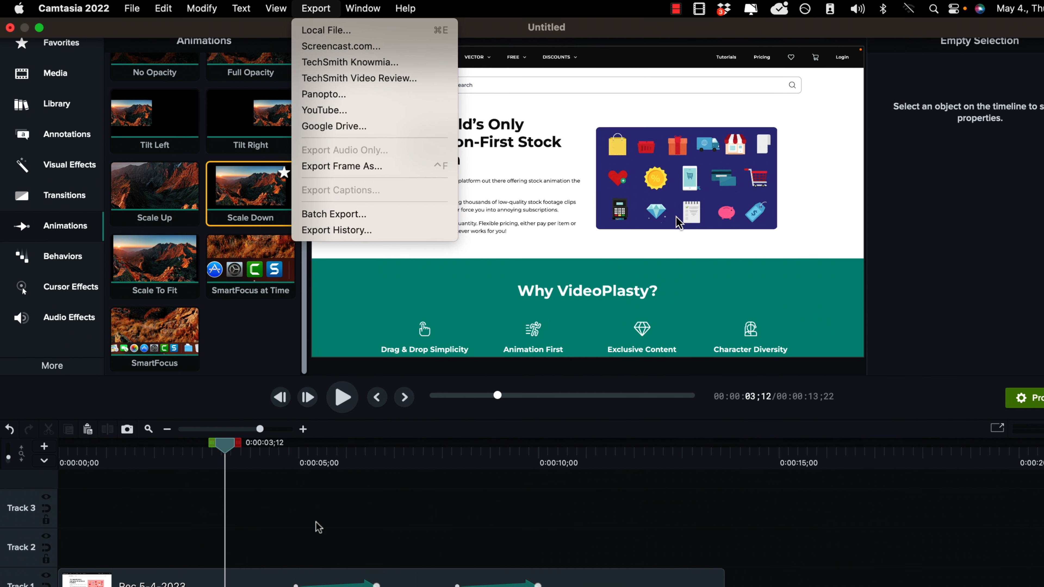
- Open the export settings for saving the project as a local file
click(315, 523)
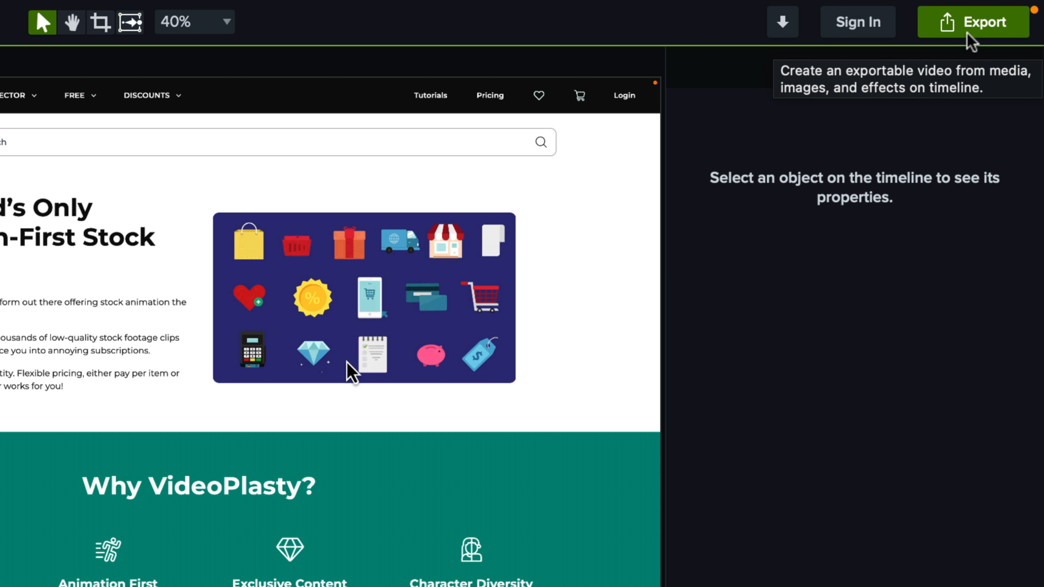
click(970, 40)
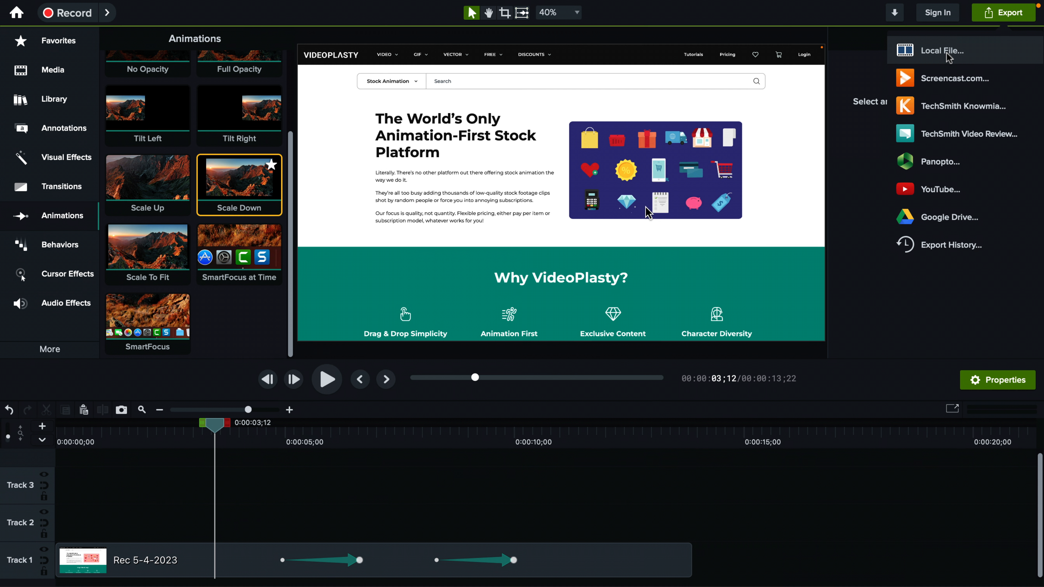
click(875, 96)
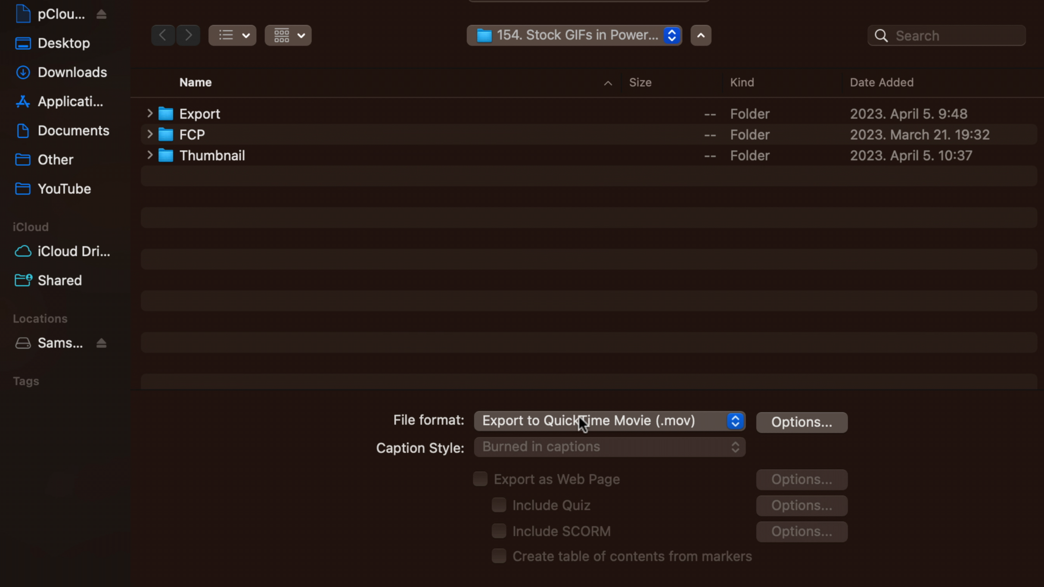
- Set the export file format to Animated GIF with infinite loops and accept the GIF options
click(587, 421)
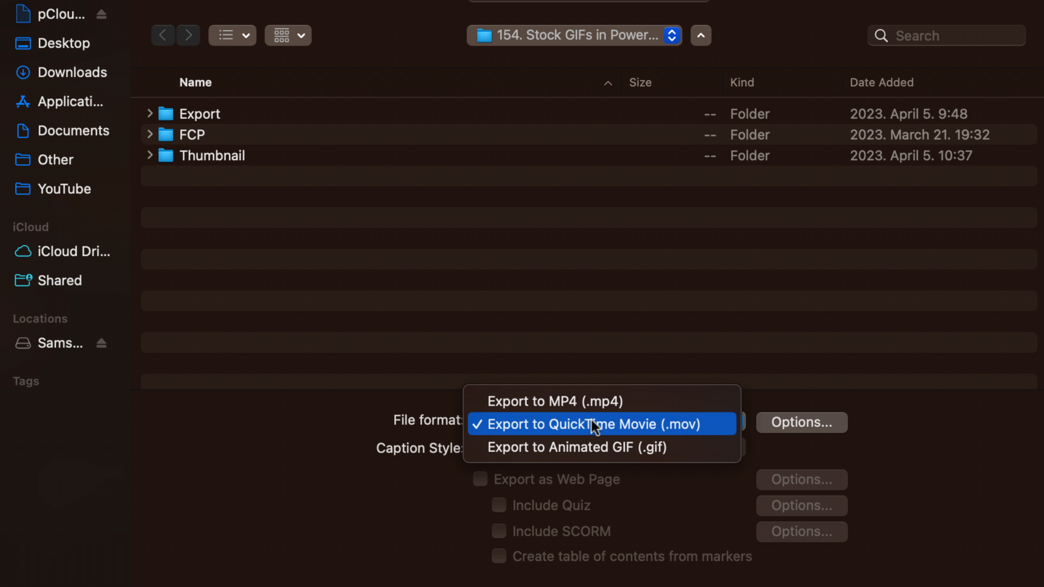
click(643, 448)
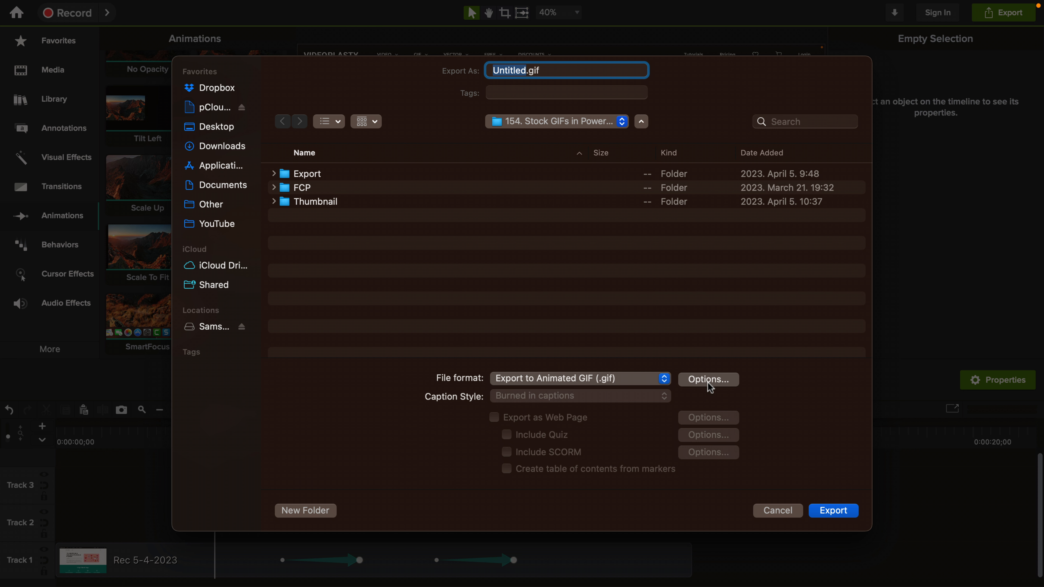
click(713, 382)
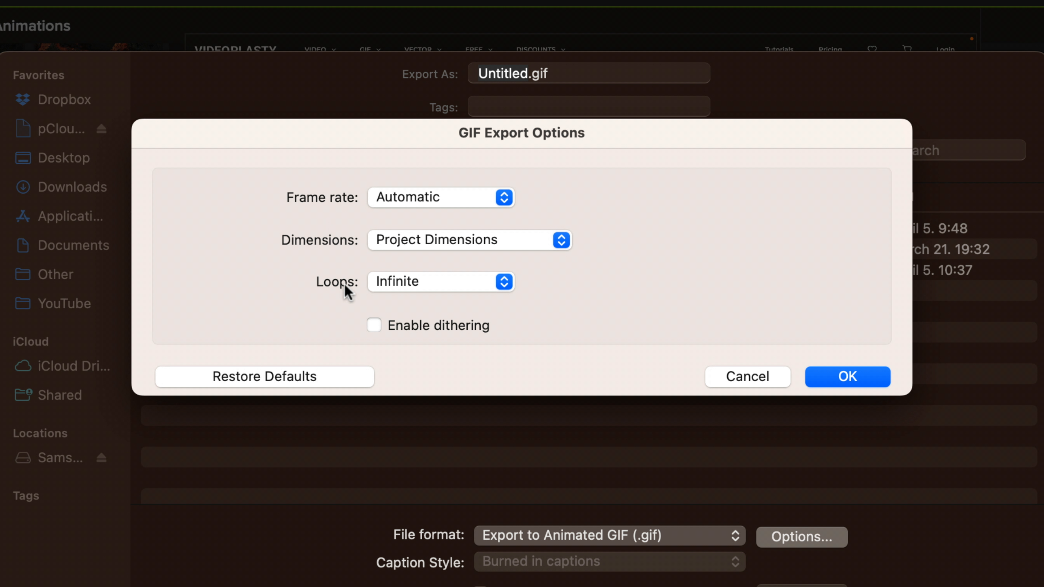
click(436, 283)
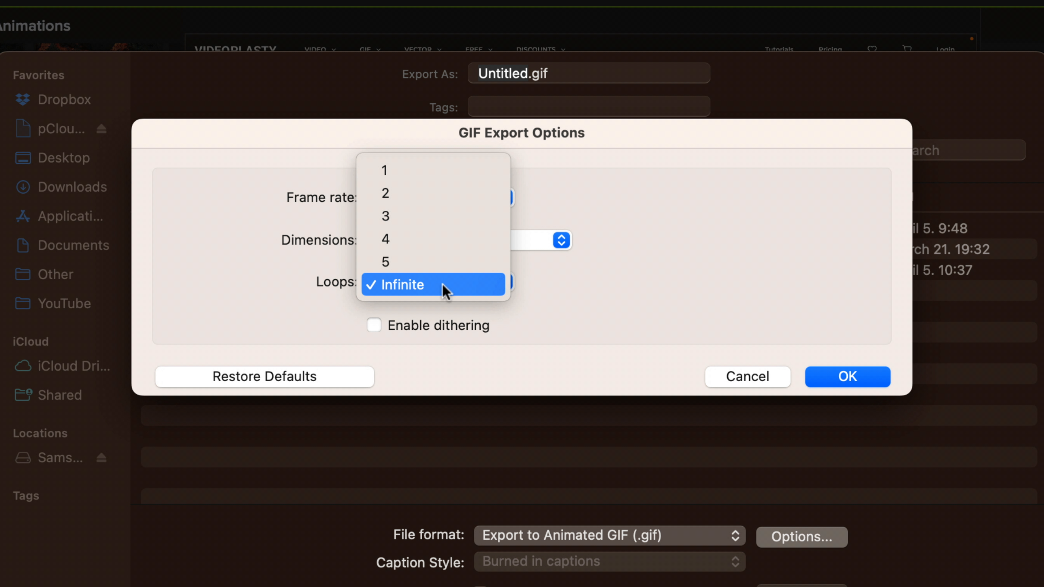
click(445, 291)
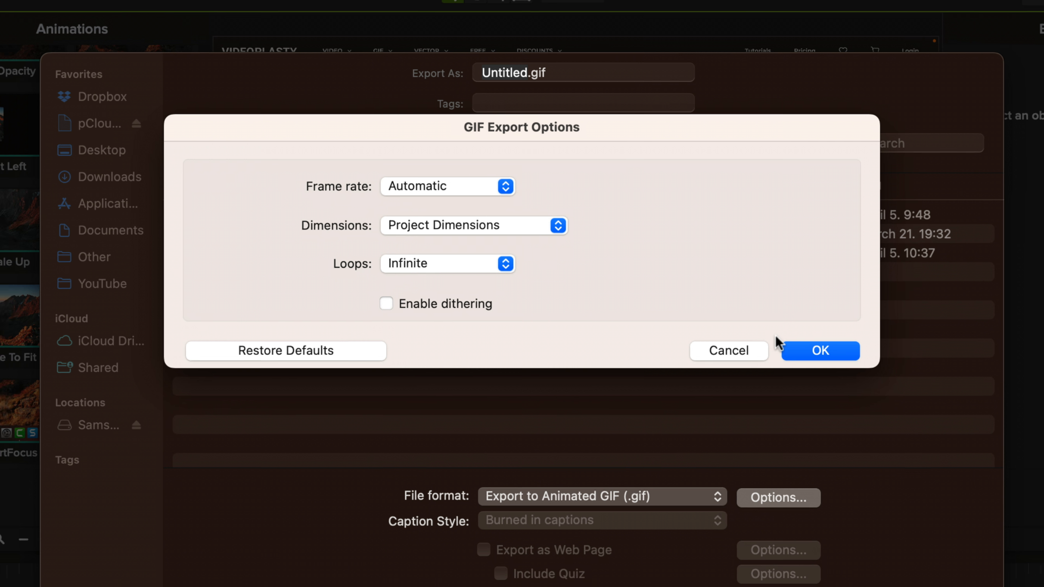
click(820, 377)
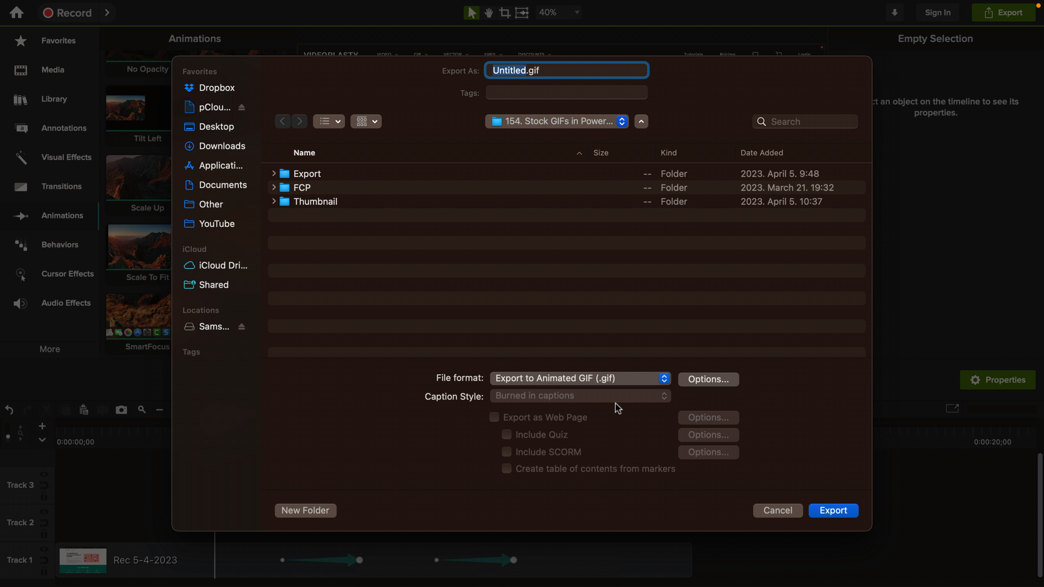
- Set the export format to MP4 and, in its advanced options, keep Automatic frame rate and Current dimensions
click(599, 377)
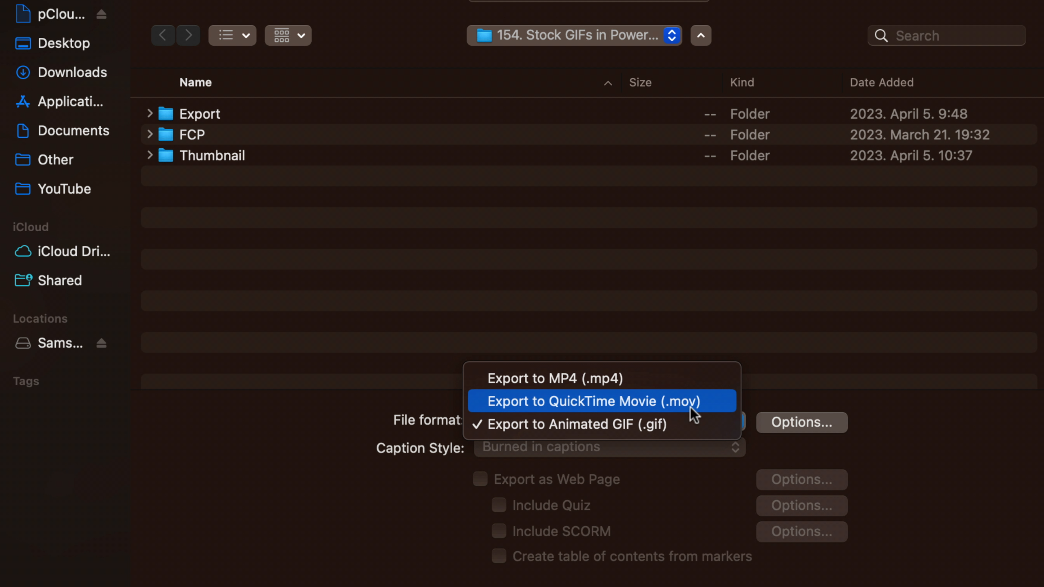
click(567, 384)
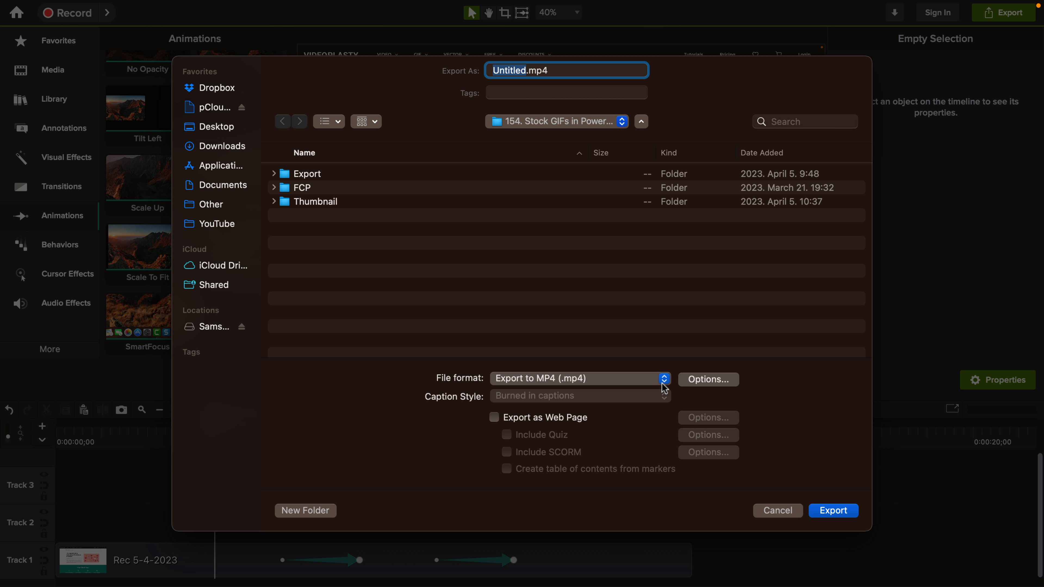
click(704, 382)
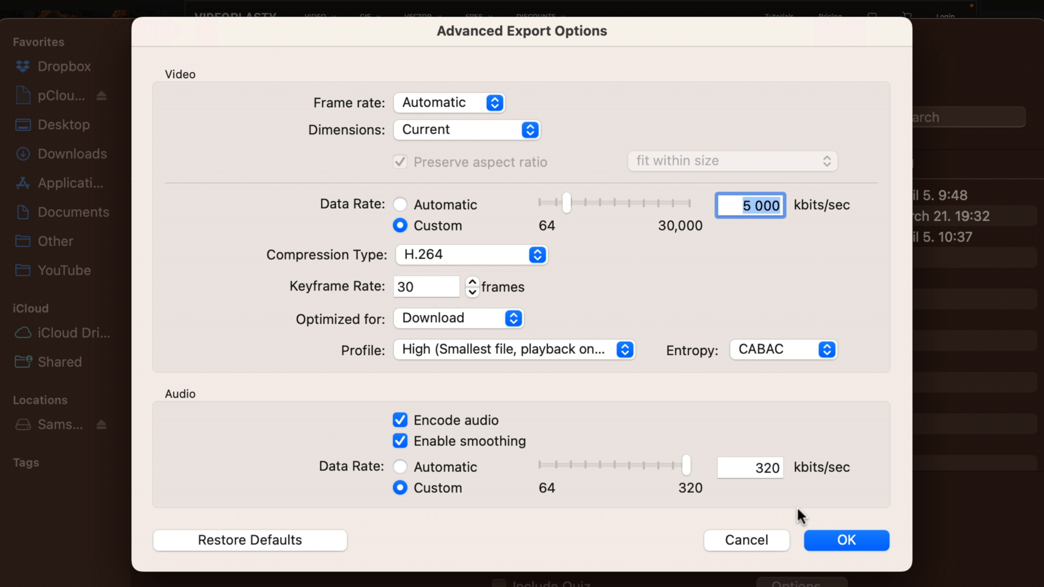
click(442, 103)
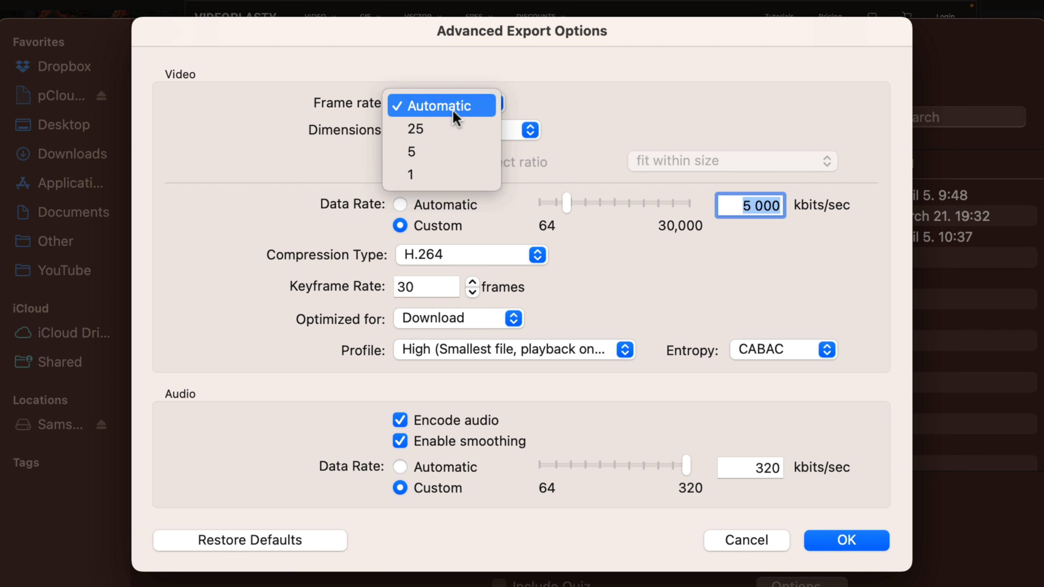
click(443, 111)
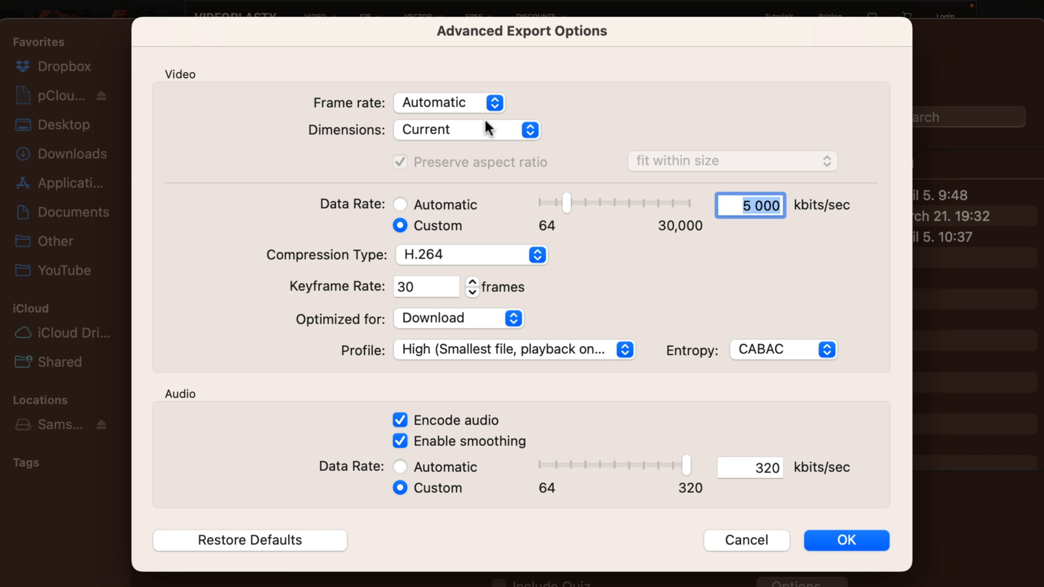
click(486, 128)
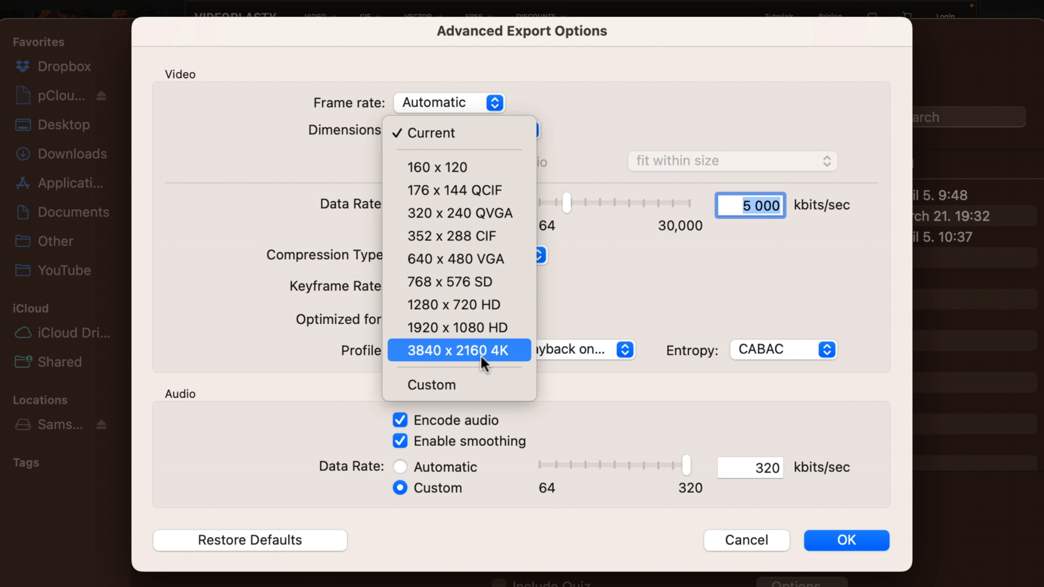
click(212, 165)
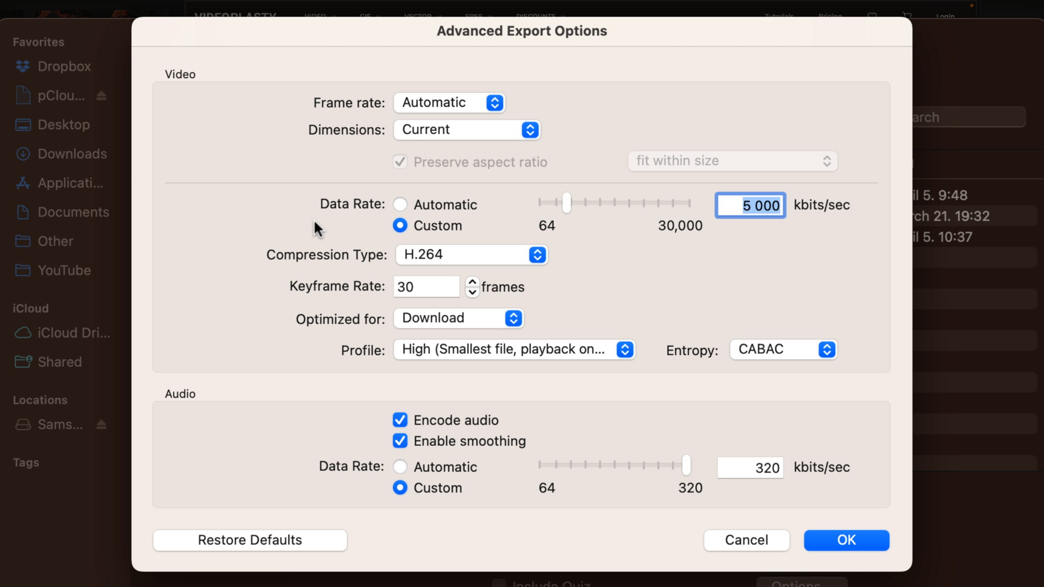
- Set a custom video data rate of 5000 kbits/sec for the MP4 export
click(410, 208)
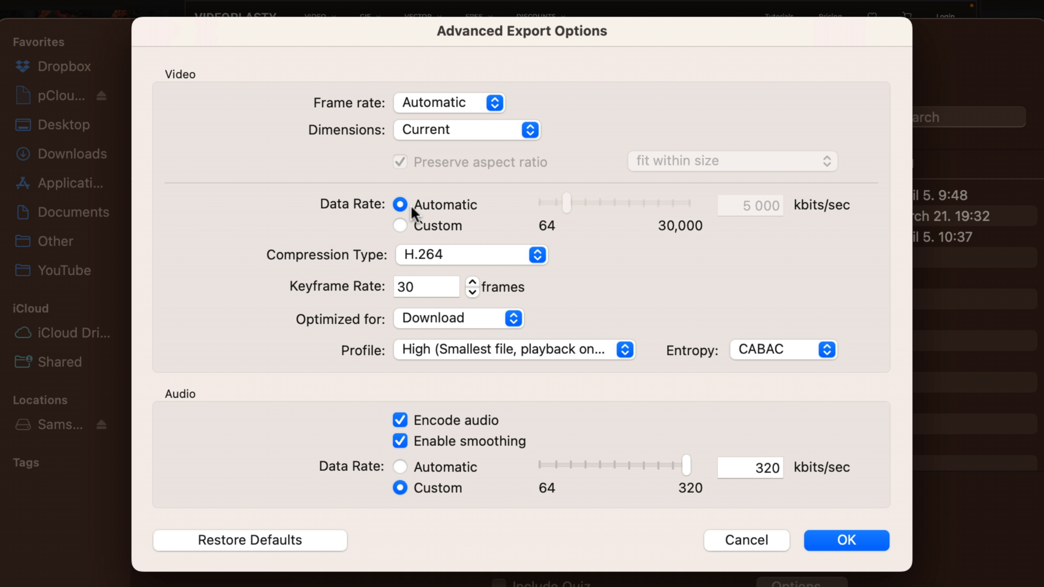
click(400, 225)
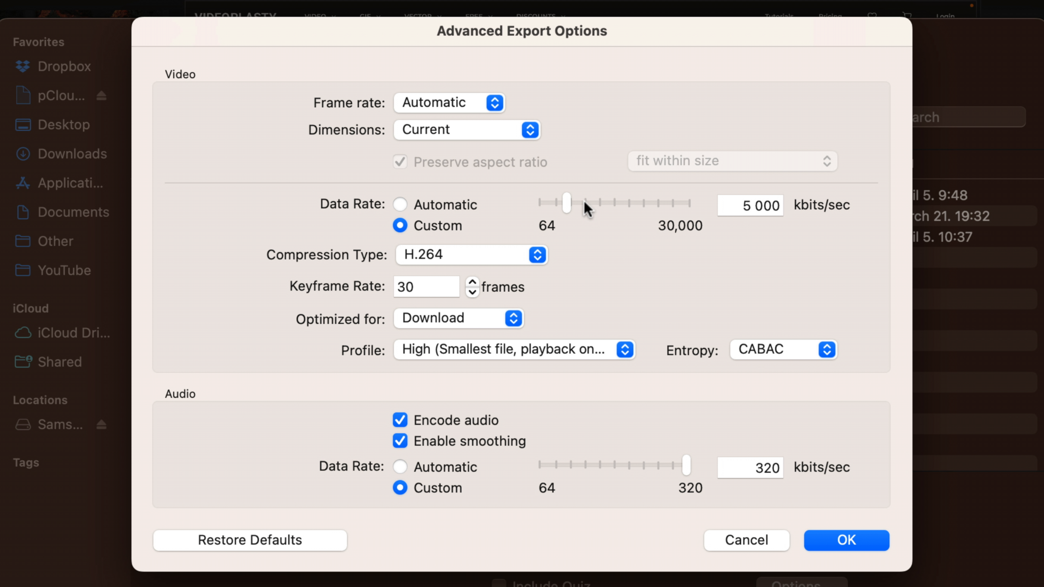
drag(565, 204, 708, 209)
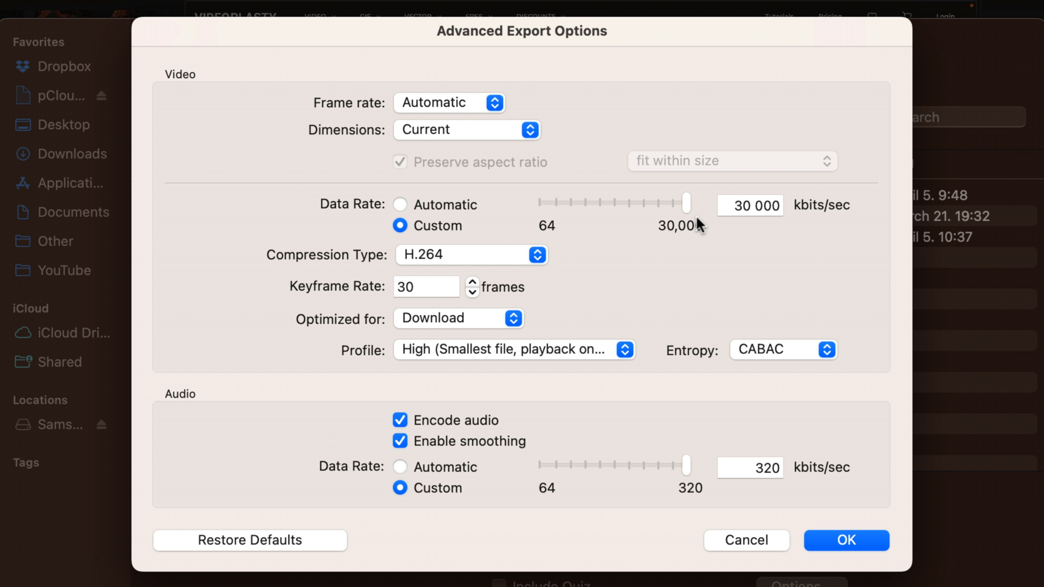
drag(734, 207, 800, 210)
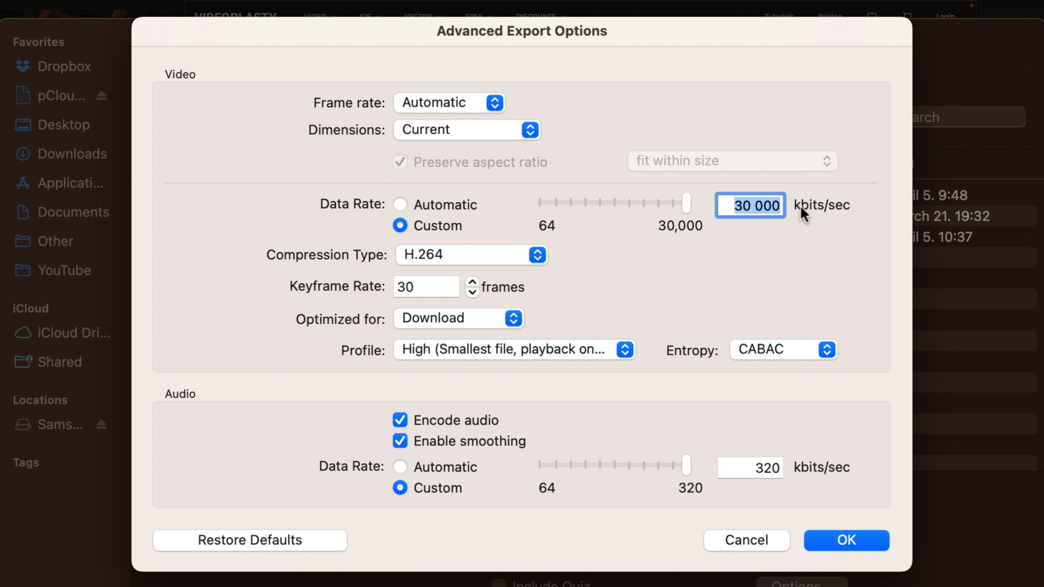
text(5000)
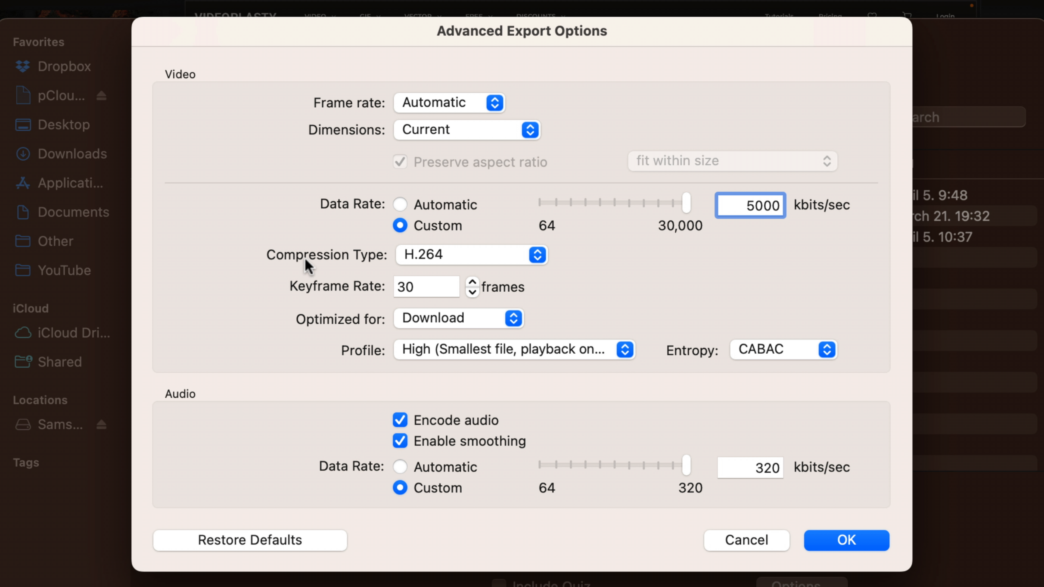
- Examine the available compression types, optimization targets and profiles for the exported video
click(423, 256)
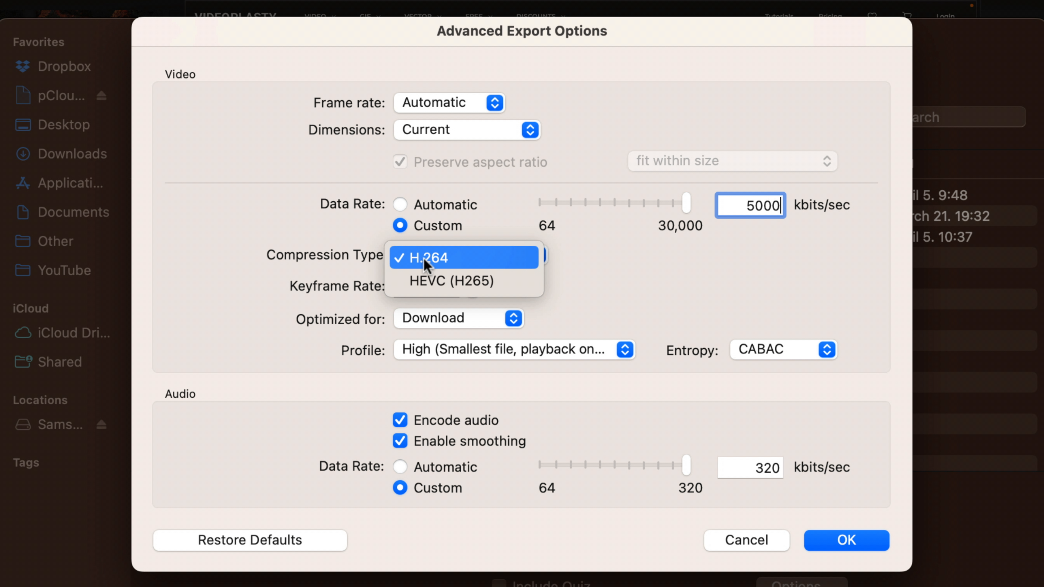
click(325, 270)
click(458, 257)
click(207, 294)
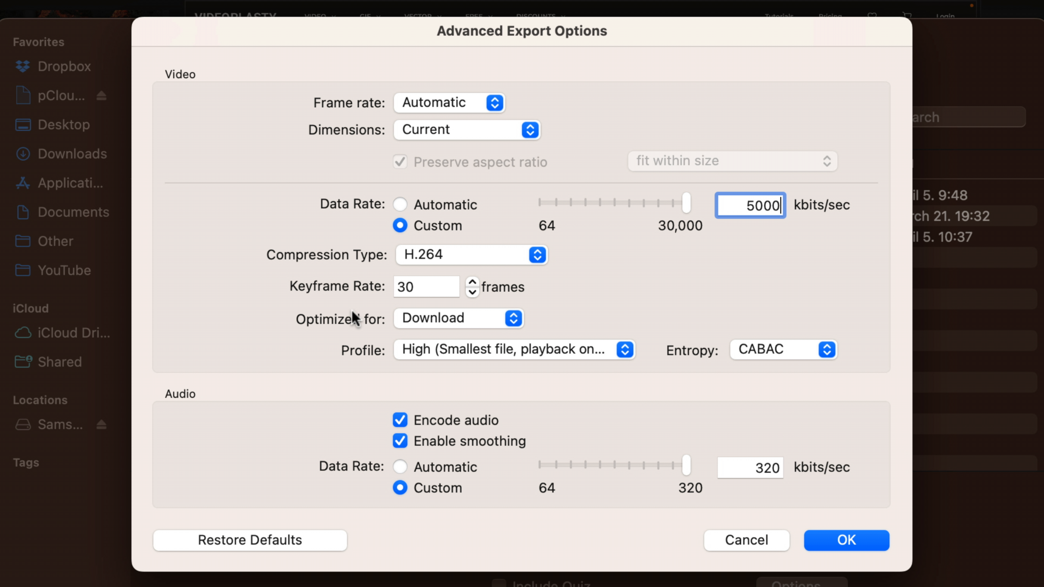
click(490, 322)
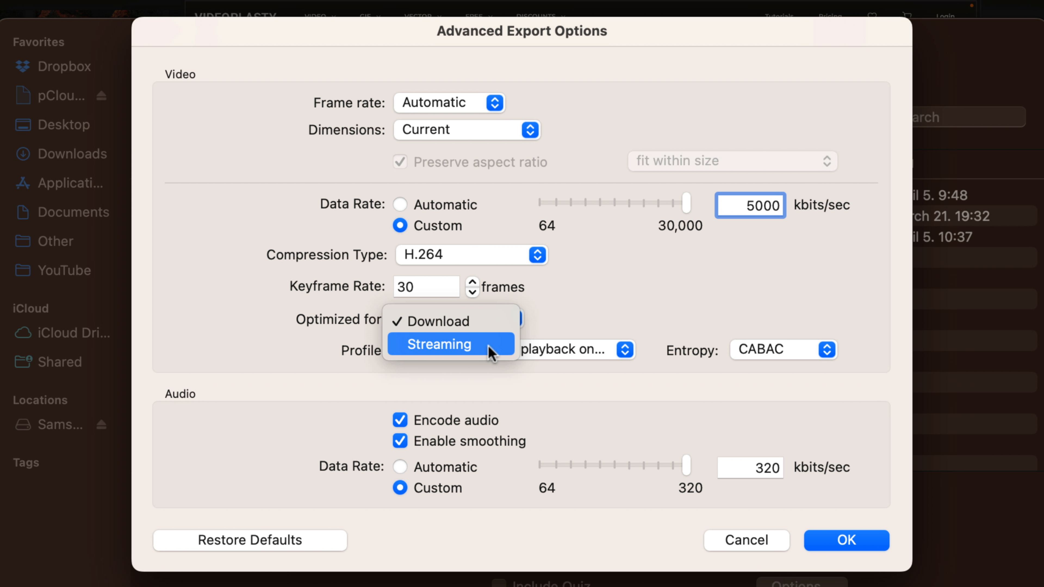
click(486, 325)
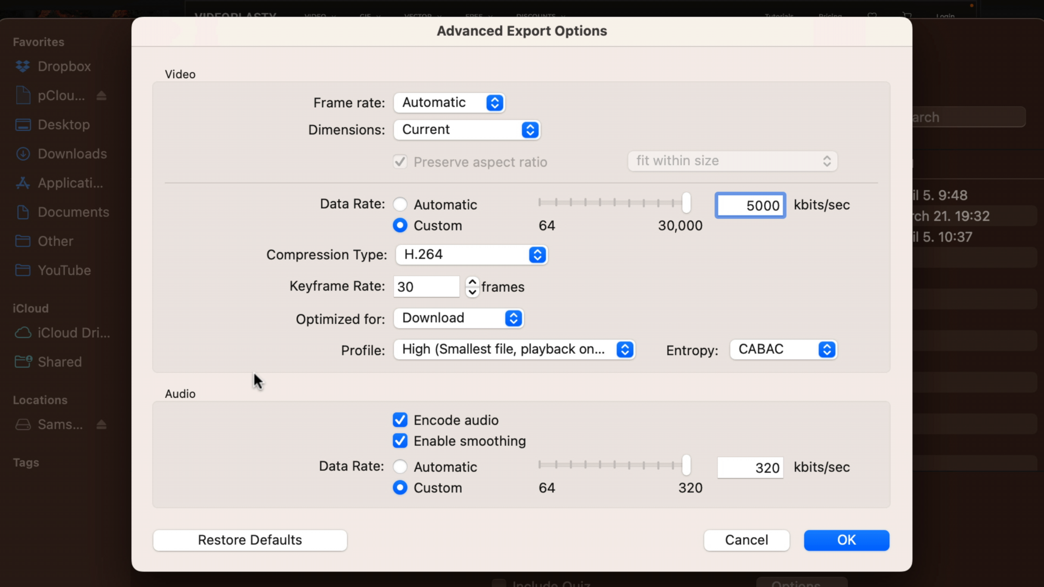
click(454, 355)
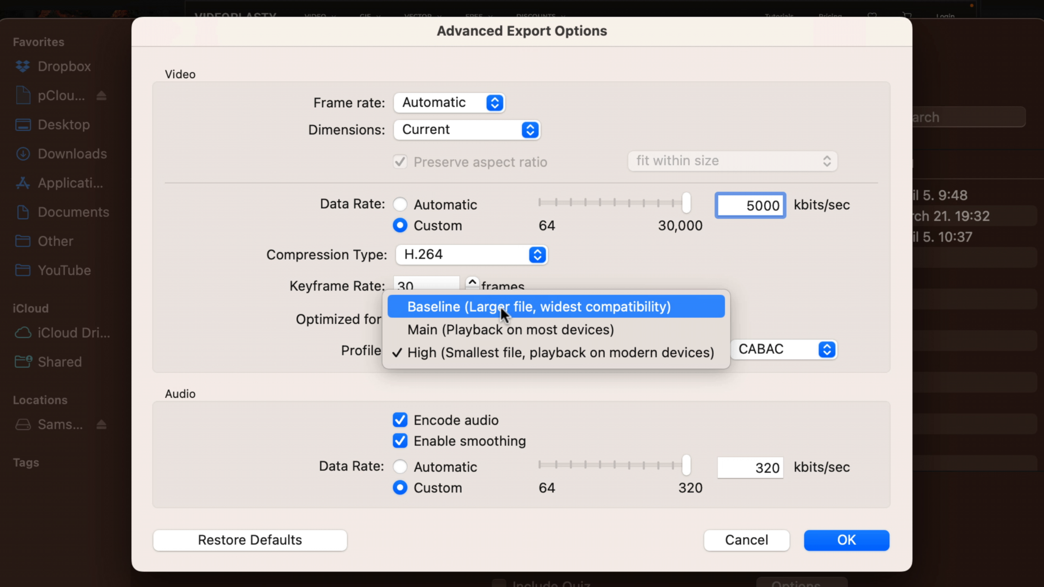
click(237, 363)
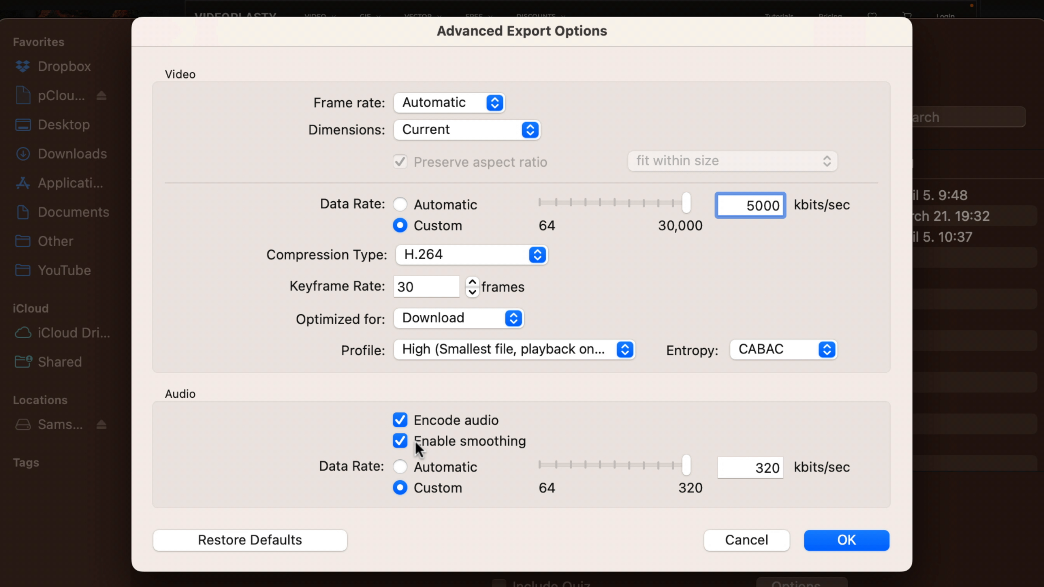
- Set a custom audio data rate of 320 kbits/sec for the MP4 export
click(399, 467)
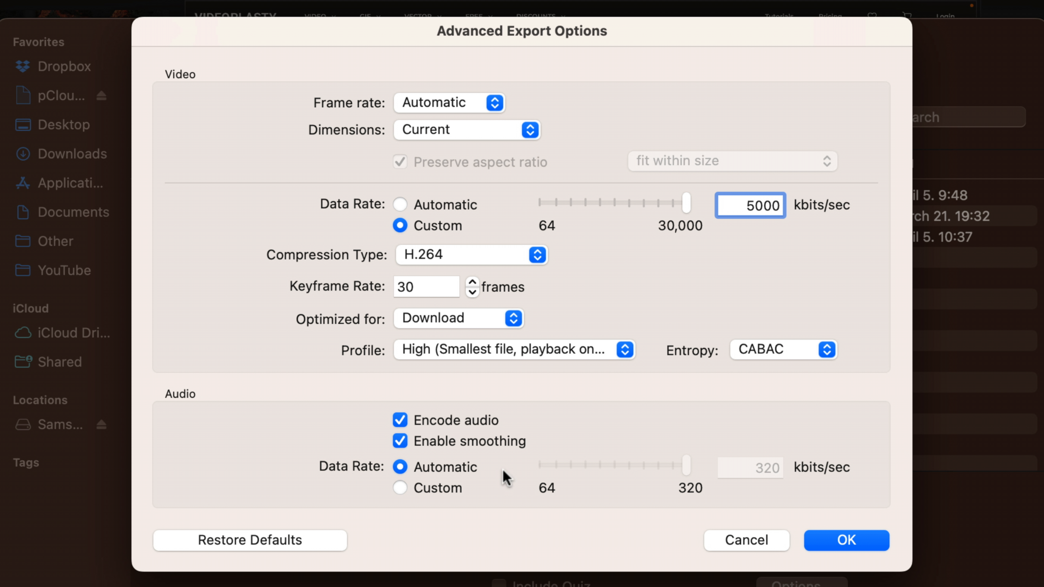
click(413, 487)
drag(685, 465, 652, 472)
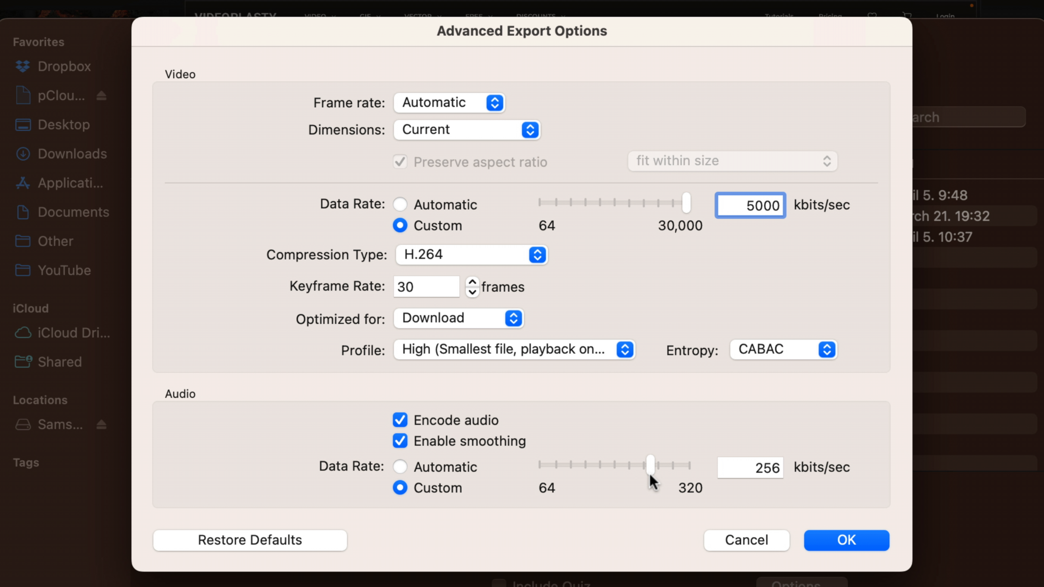
drag(652, 469, 723, 467)
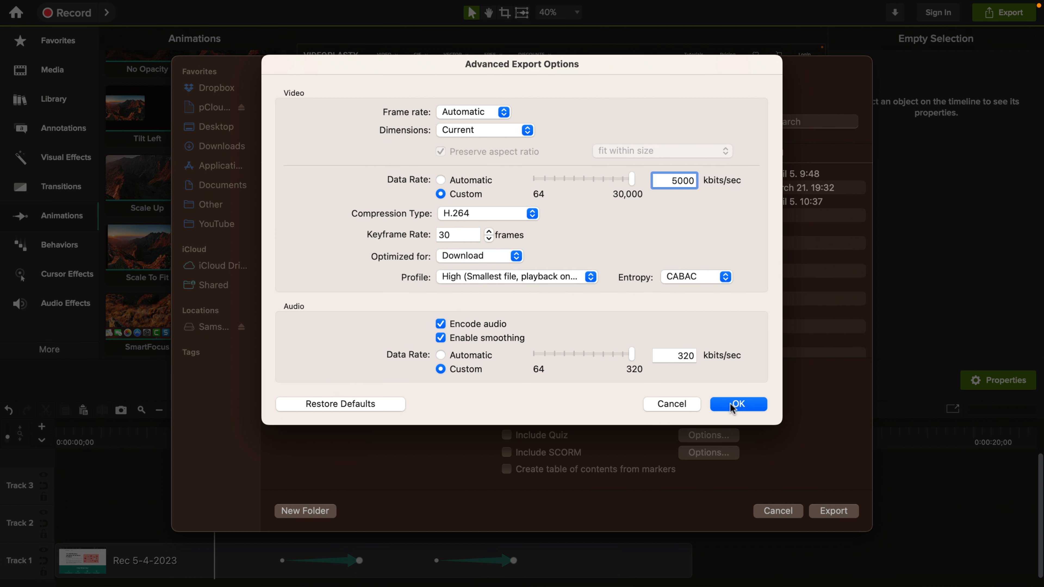
- Accept the advanced export options and export the project as Untitled.mp4
click(846, 540)
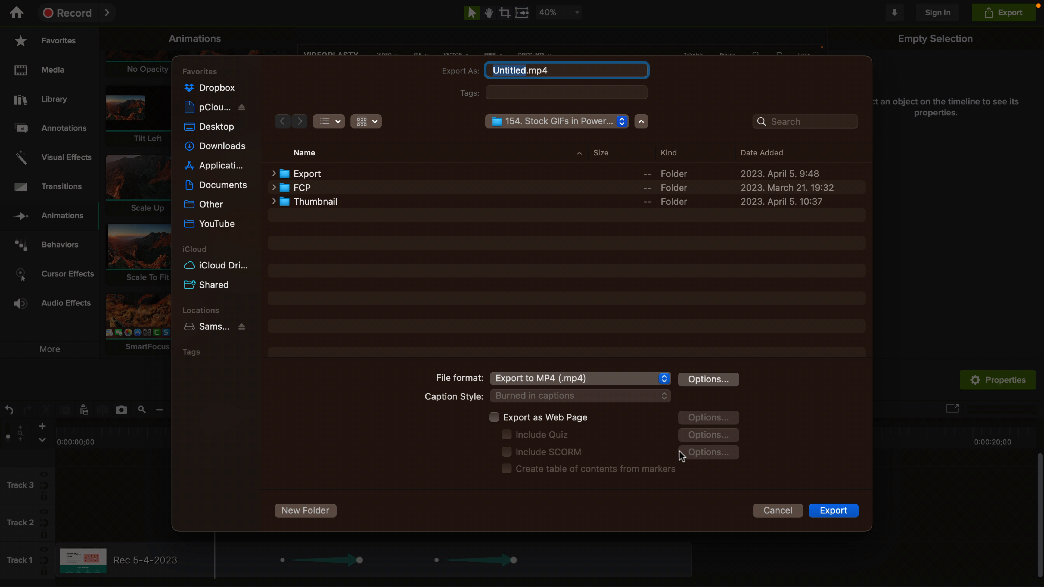
click(841, 514)
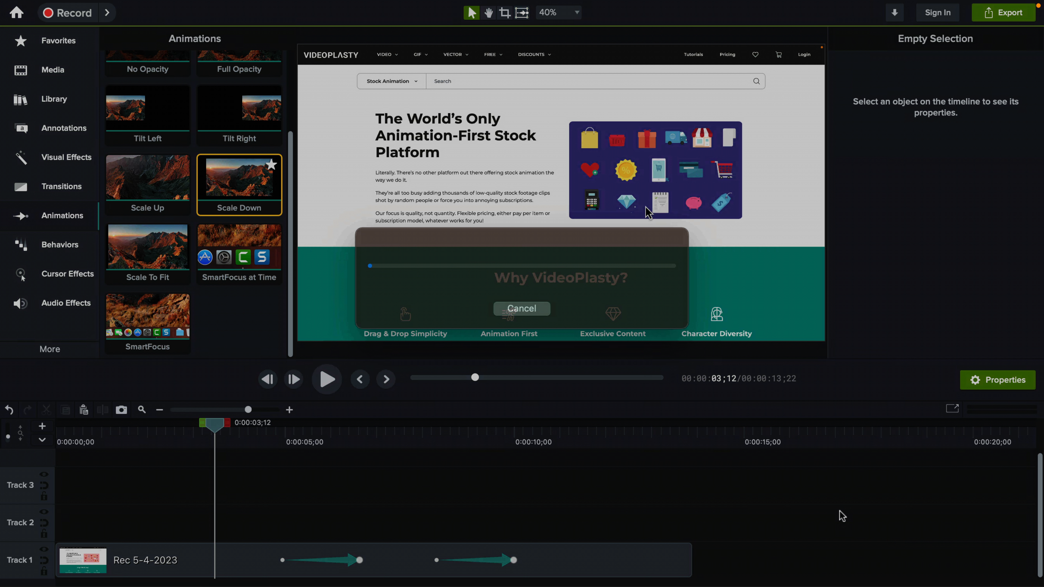